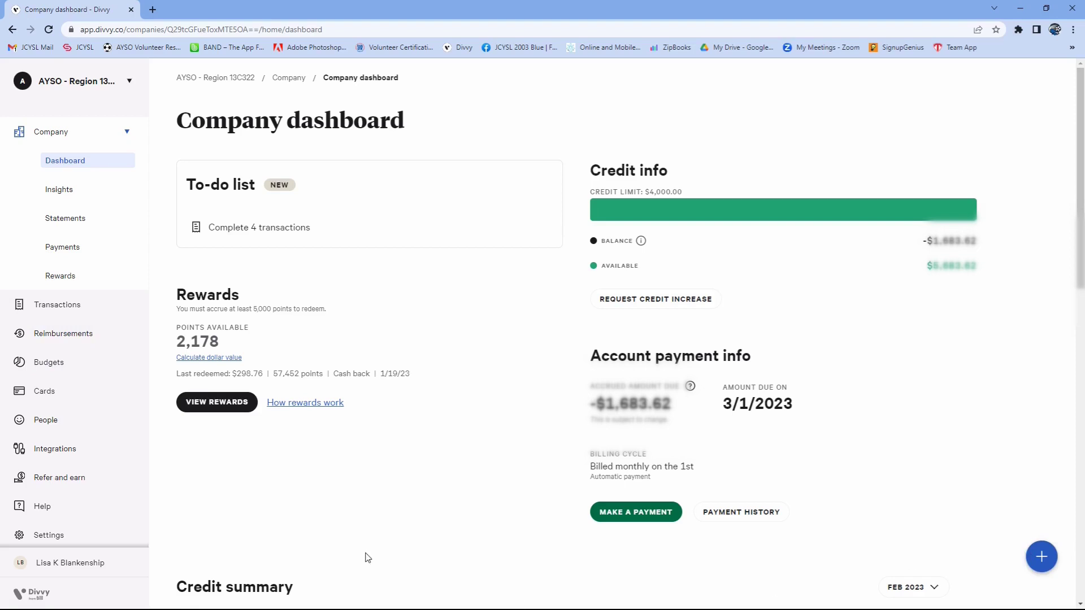
- Start a new budget named "Test Budget" with a spending limit of $5,000
click(94, 368)
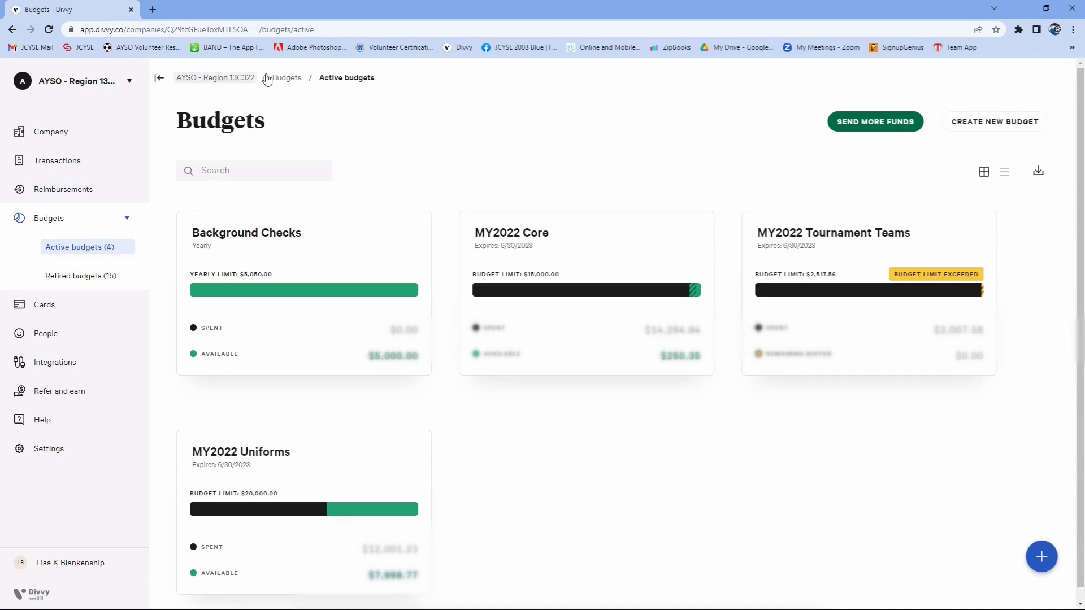
click(980, 126)
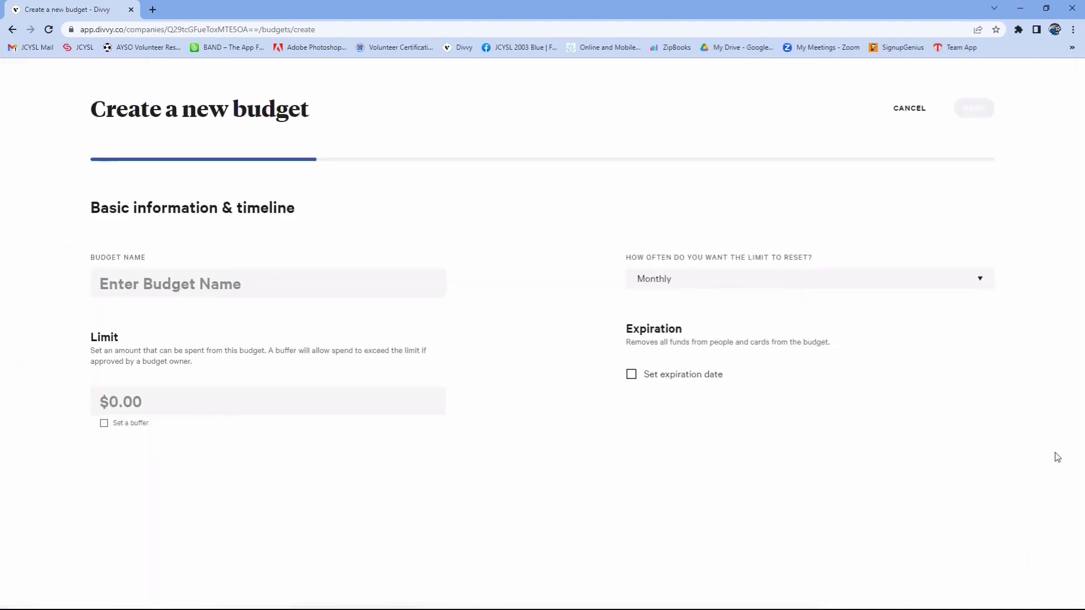
click(117, 291)
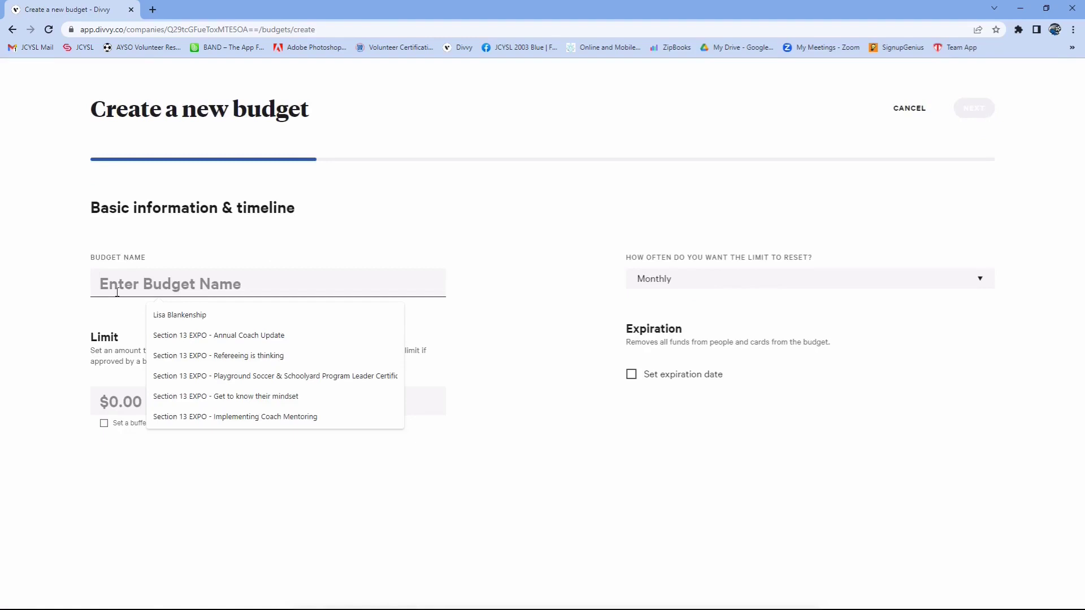
text(Test Budget)
key(Tab)
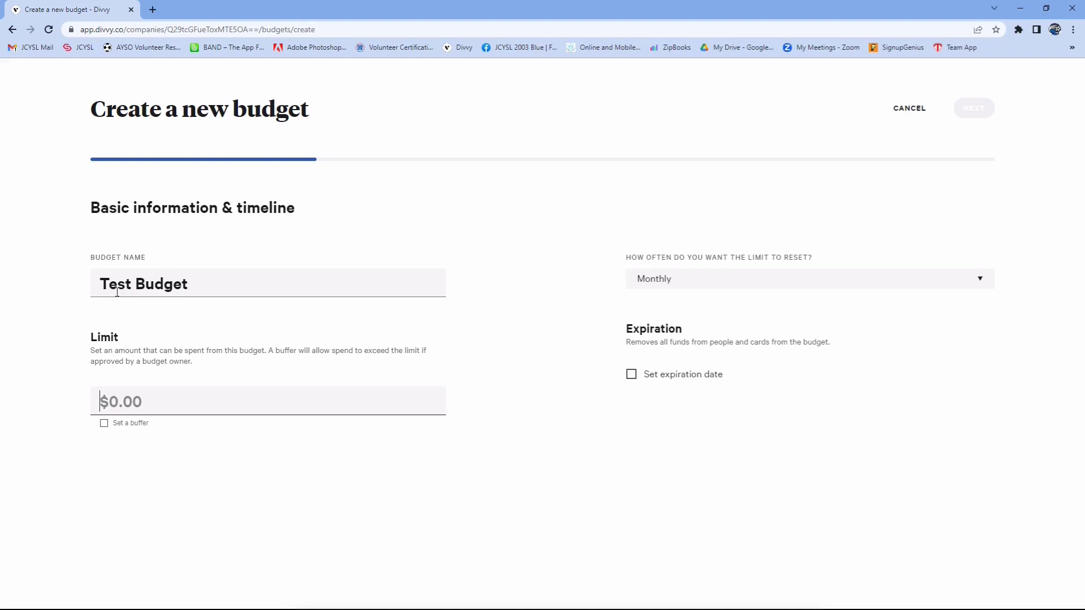
text(5000)
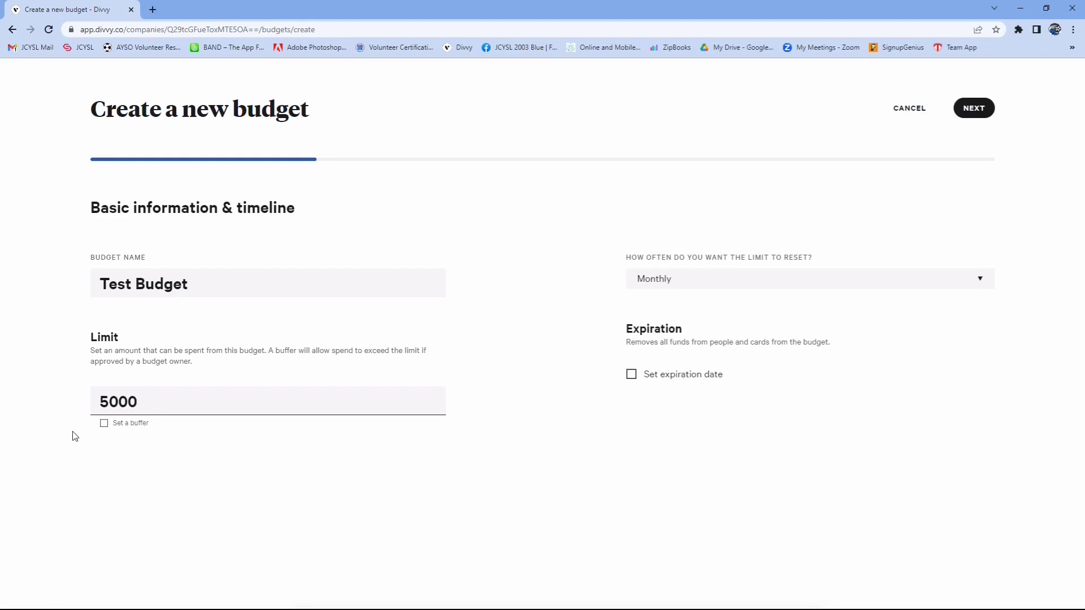
- Enable a buffer on the budget limit and set it to $1,000
click(104, 424)
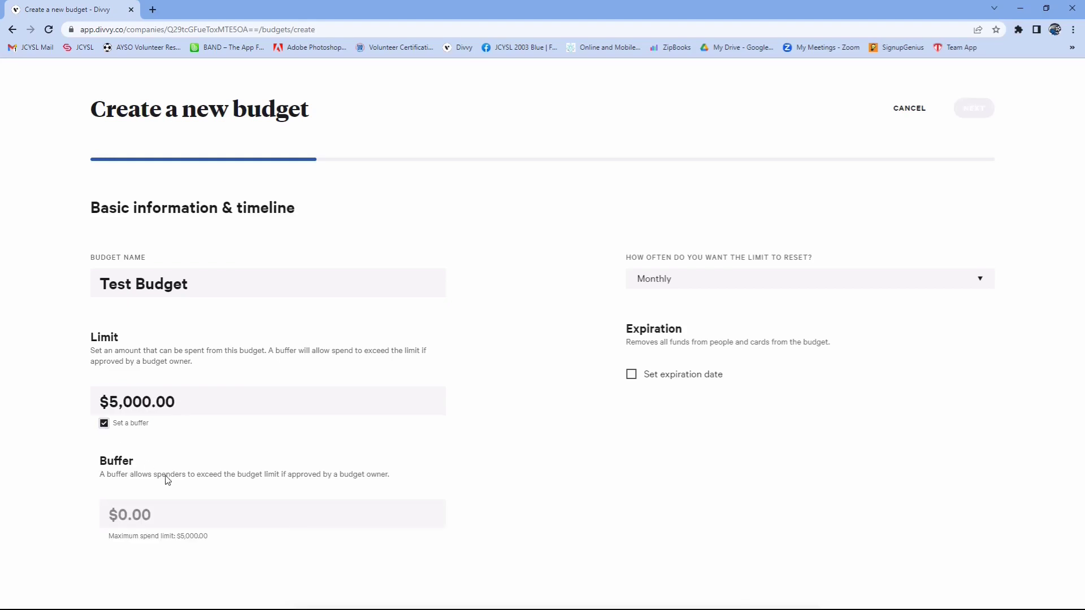
click(144, 523)
text(1000)
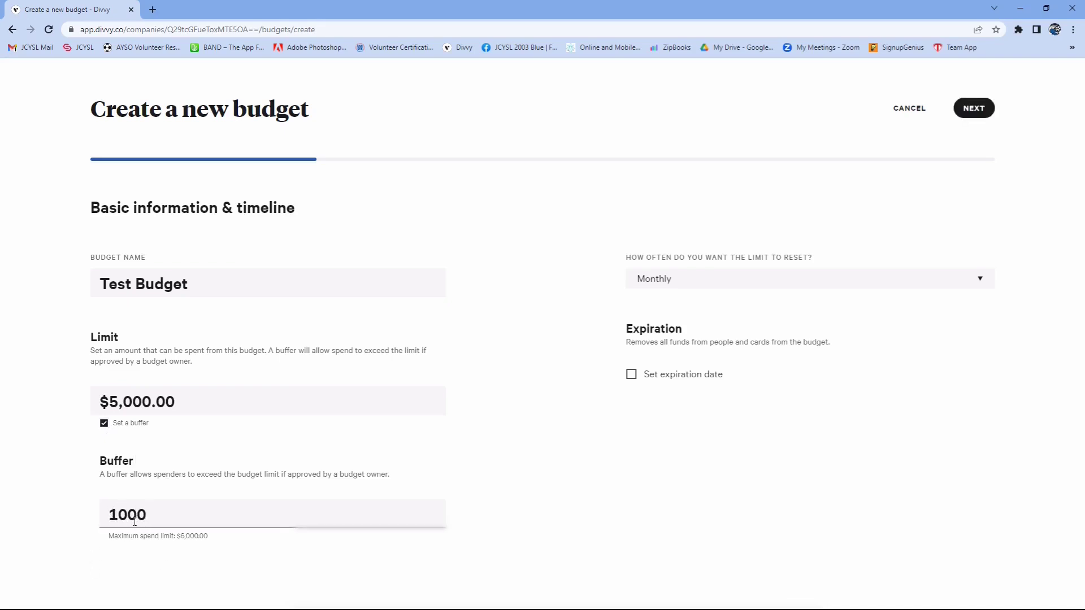
click(116, 521)
click(154, 523)
click(111, 543)
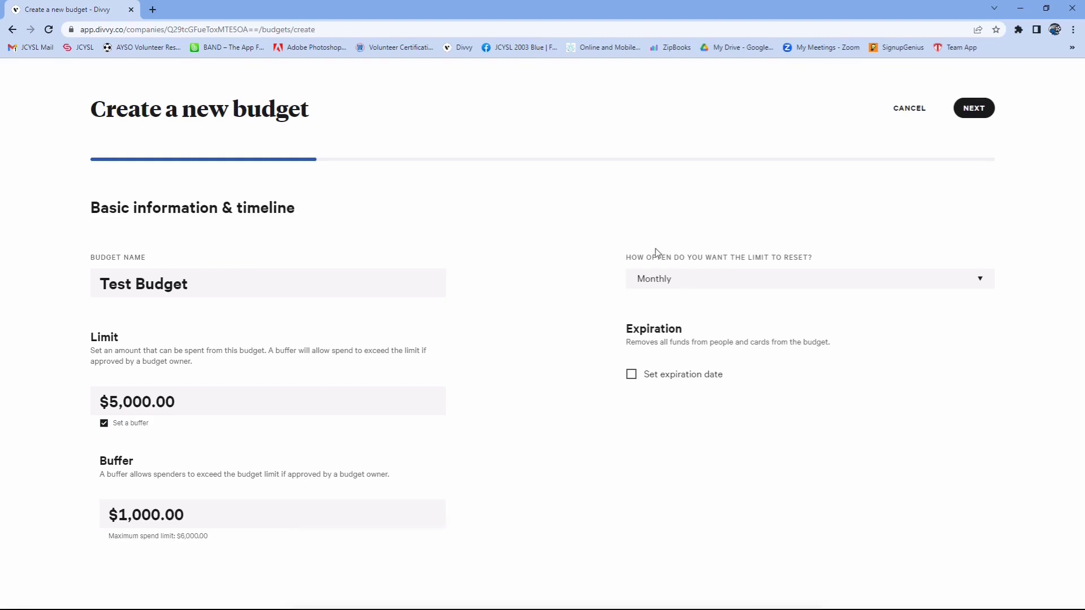
- Make the budget limit reset quarterly, with the next reset in April, 2023
click(714, 280)
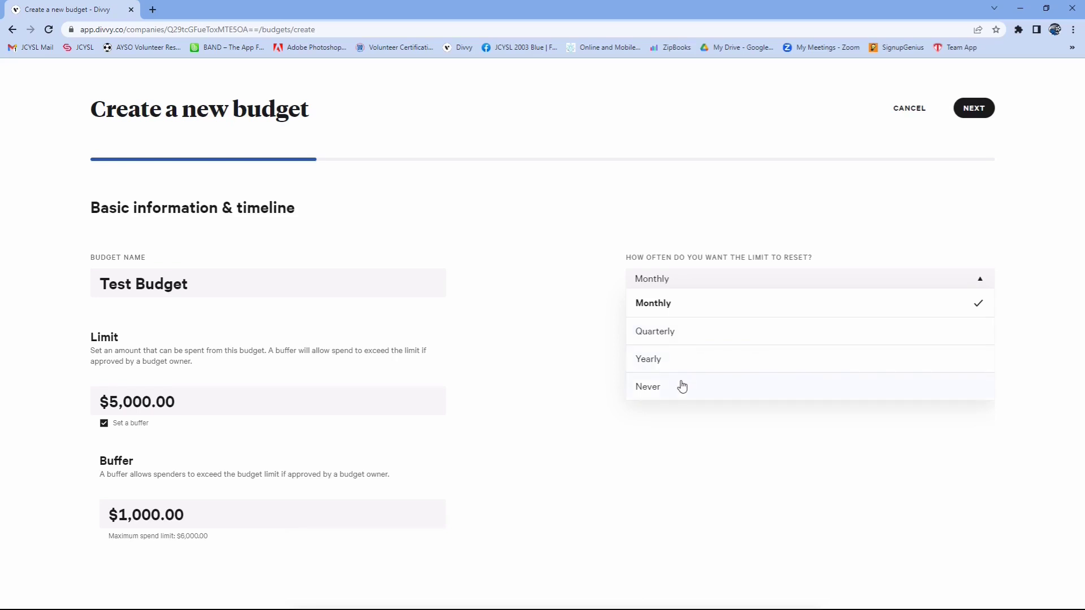
click(655, 331)
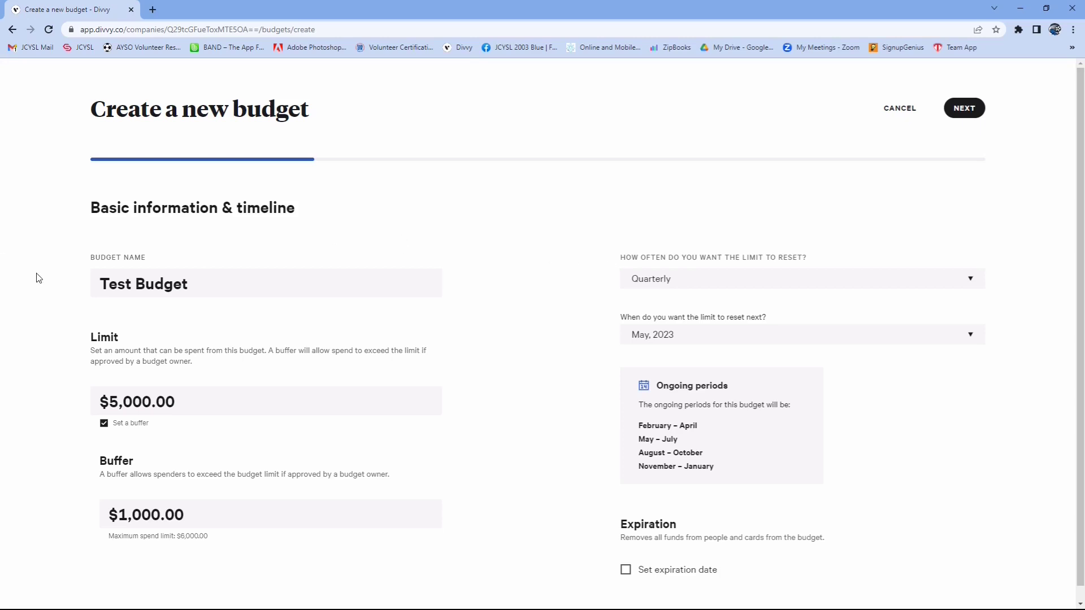
click(682, 336)
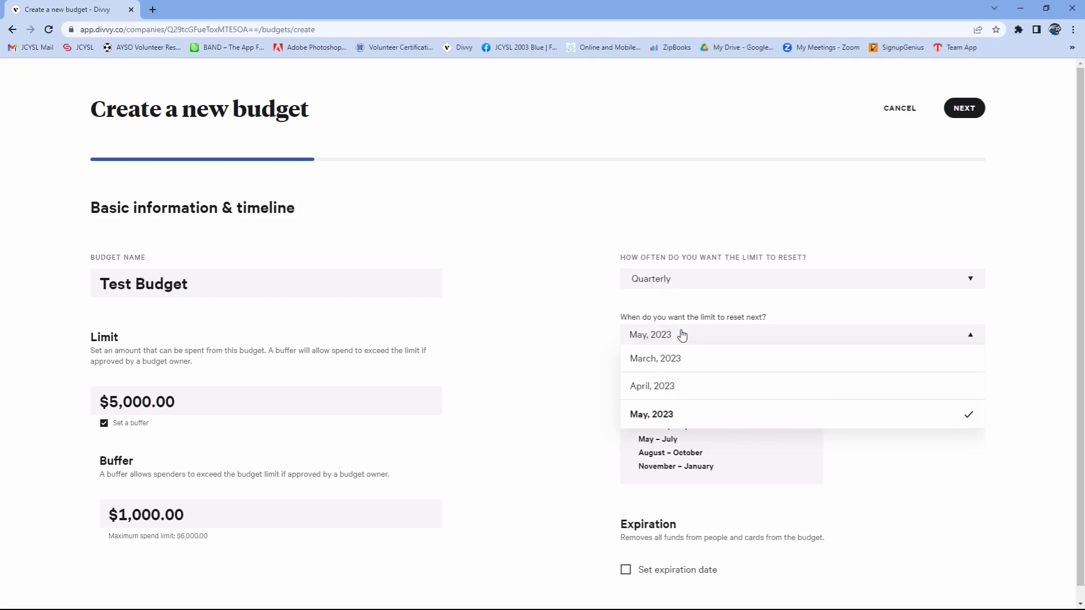
click(654, 388)
scroll(654, 390, down, 1)
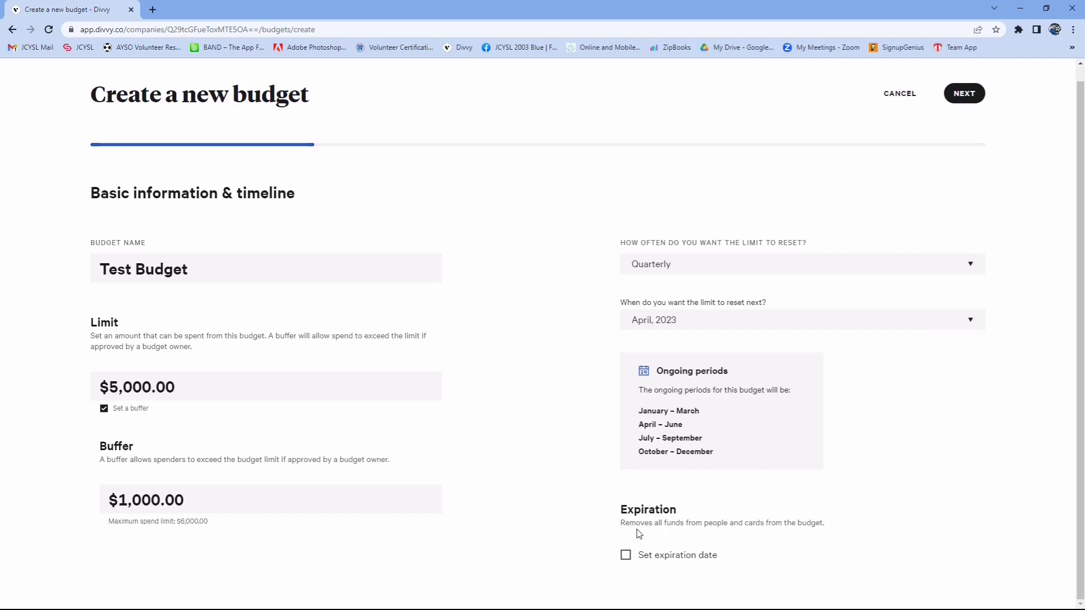
click(626, 555)
scroll(632, 558, down, 1)
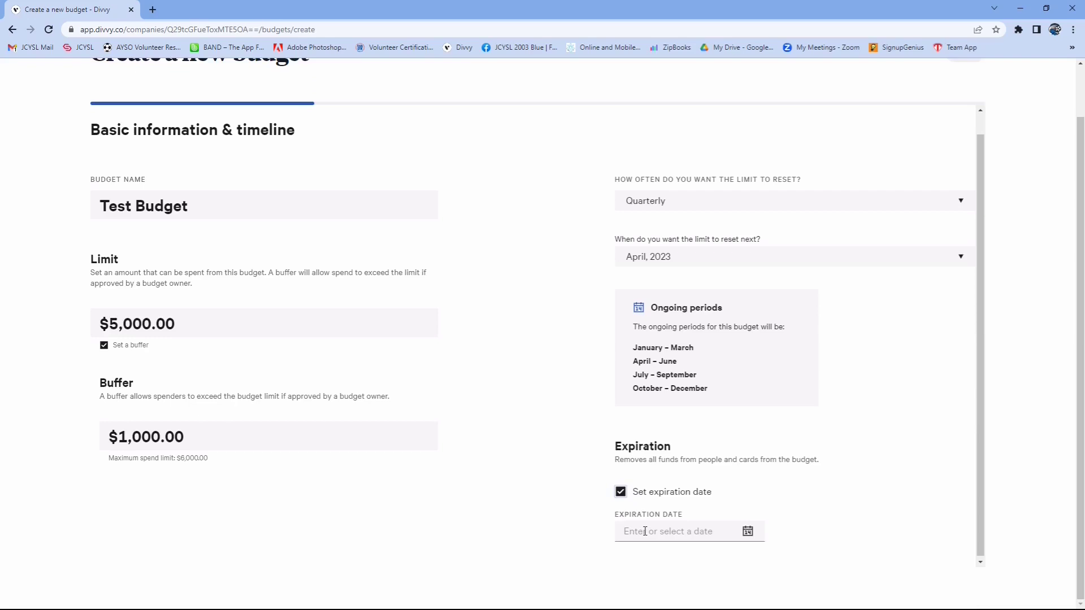
click(622, 497)
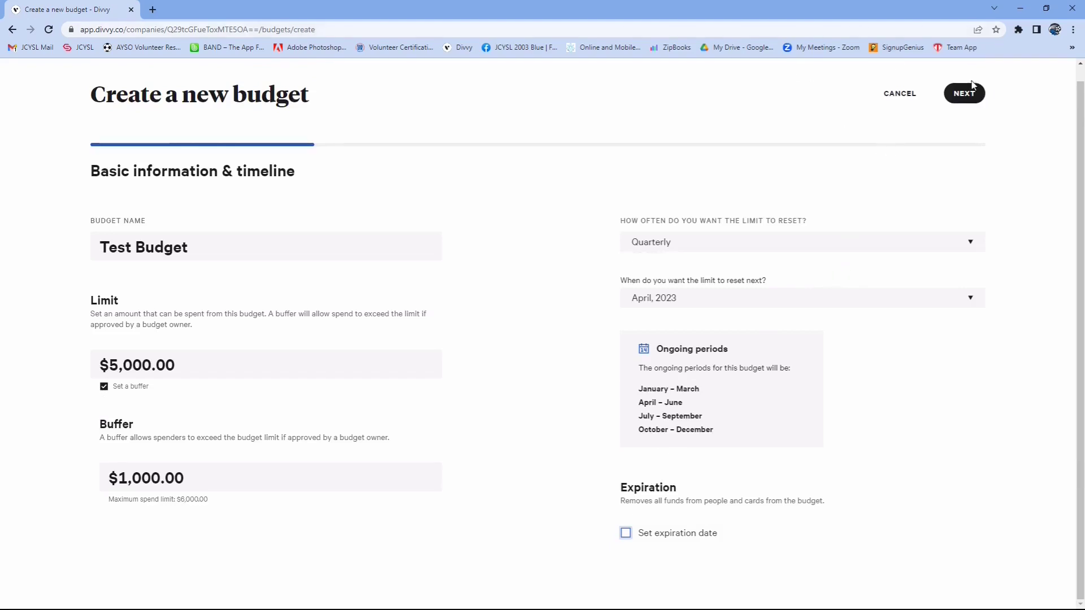
- Continue to the team roster and add the account holder as the budget owner
click(970, 97)
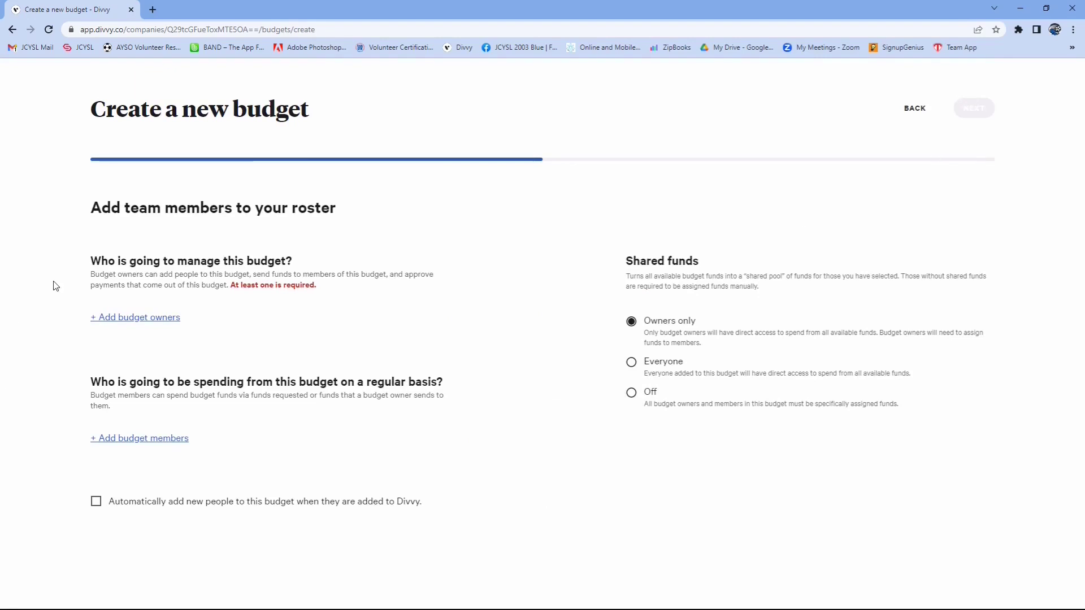
click(133, 321)
click(138, 328)
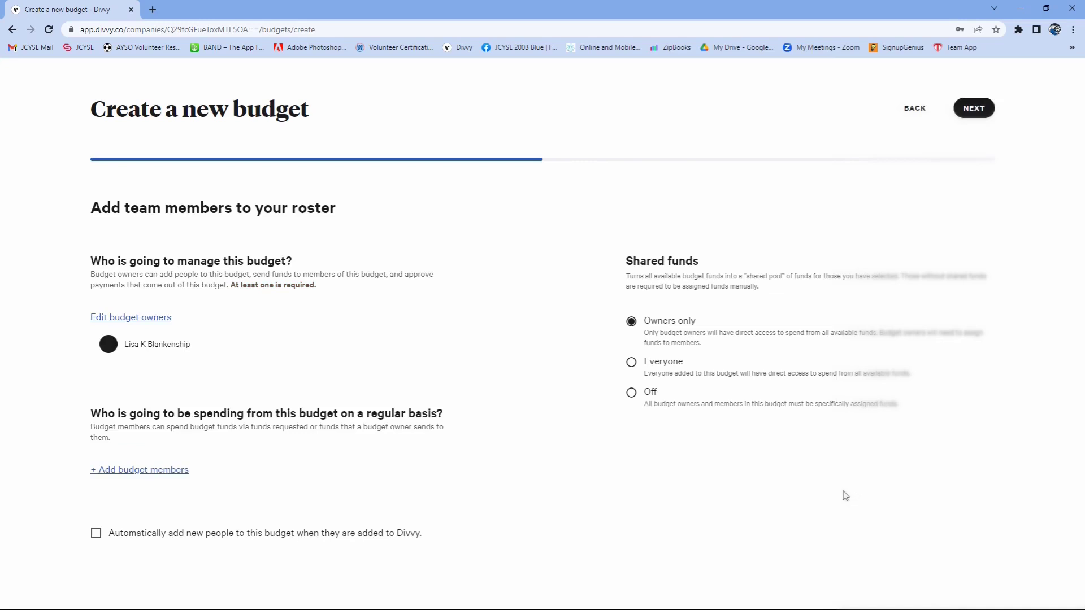
- Add AYSO 2 Corporate and AYSO Corporate as the budget's members
click(138, 475)
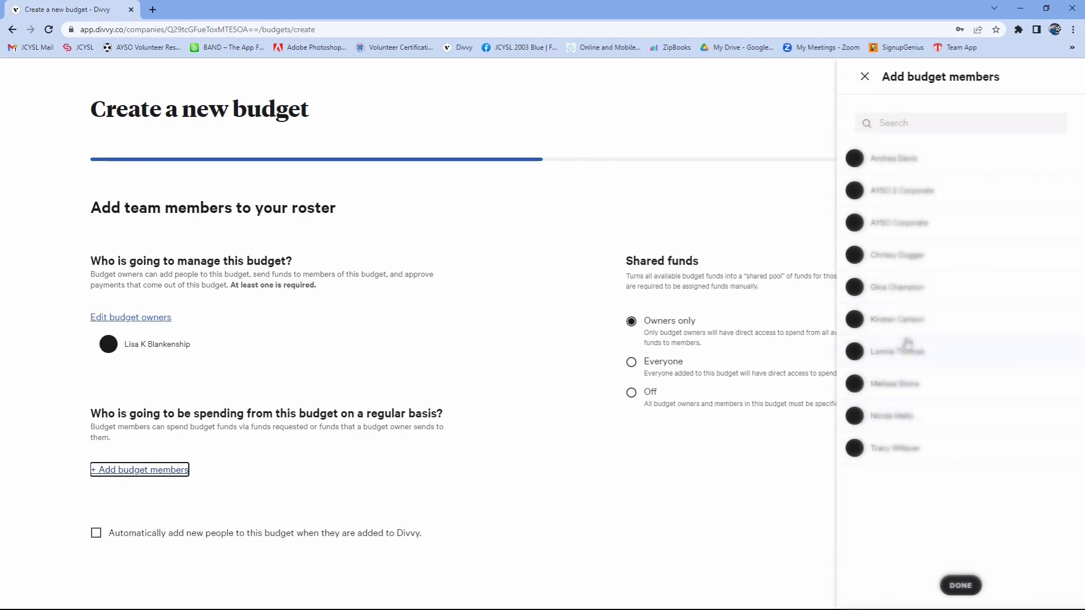
click(903, 321)
click(897, 289)
click(900, 319)
click(898, 287)
click(898, 191)
click(898, 222)
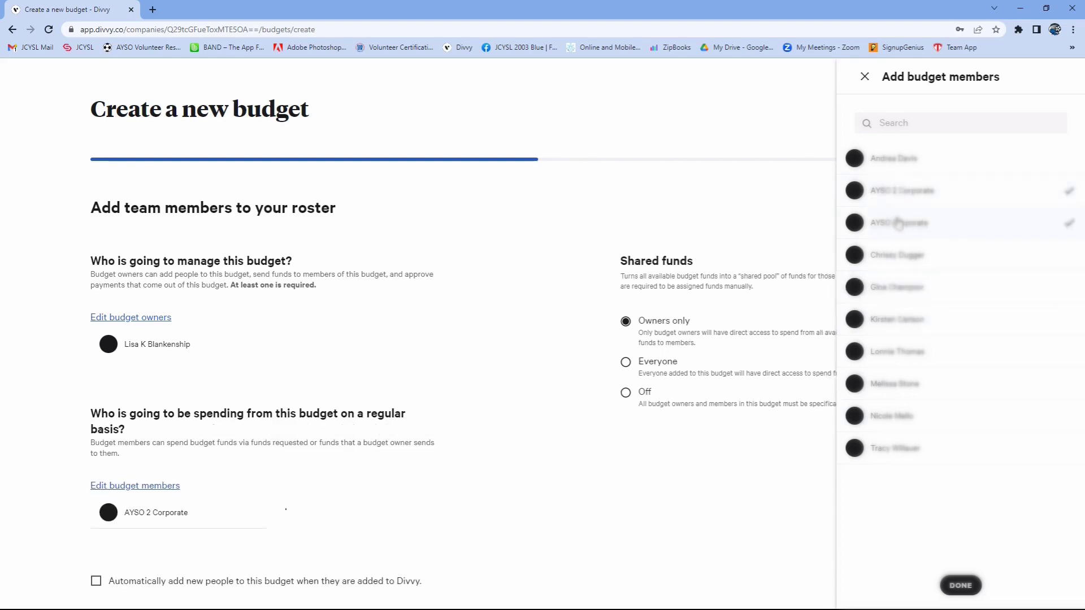
click(957, 586)
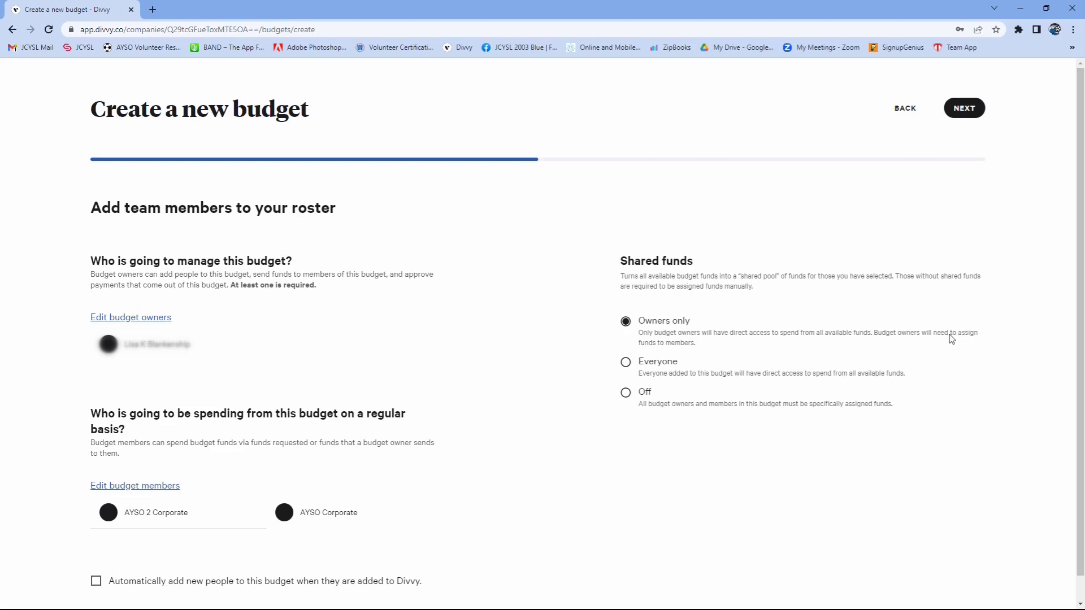
- Continue to the custom fields and assign the NAP CODES options Field expenses and Other Expenses to the budget
click(967, 111)
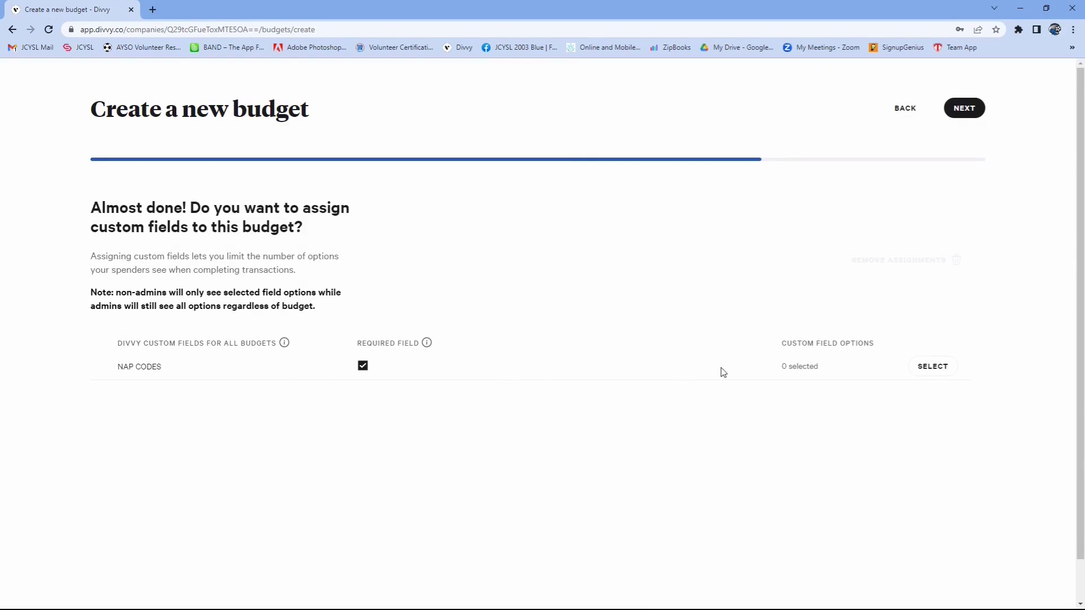
click(940, 373)
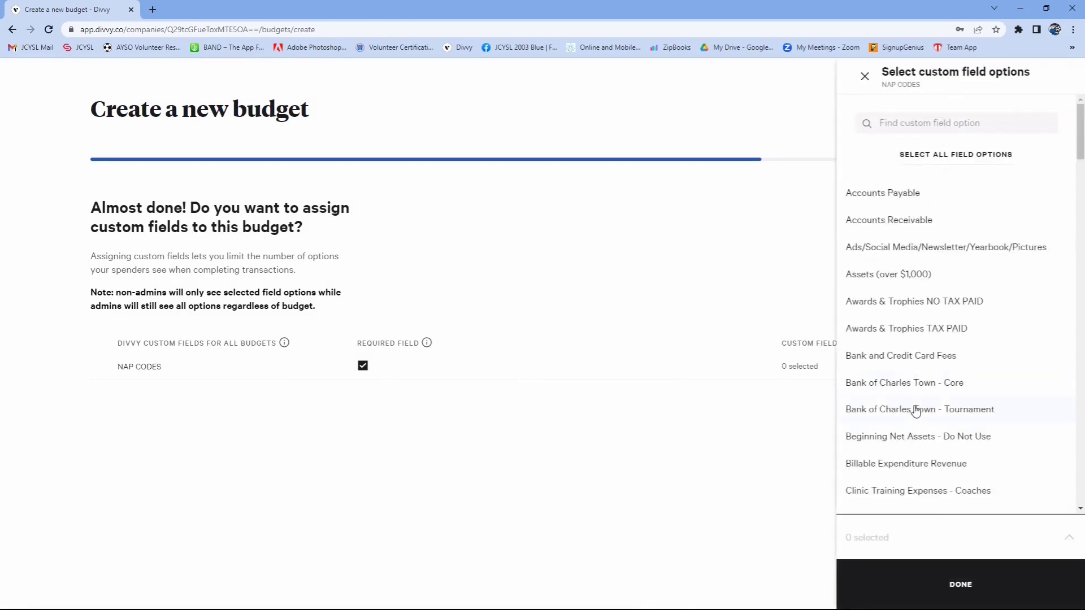
scroll(916, 413, down, 6)
scroll(916, 401, down, 6)
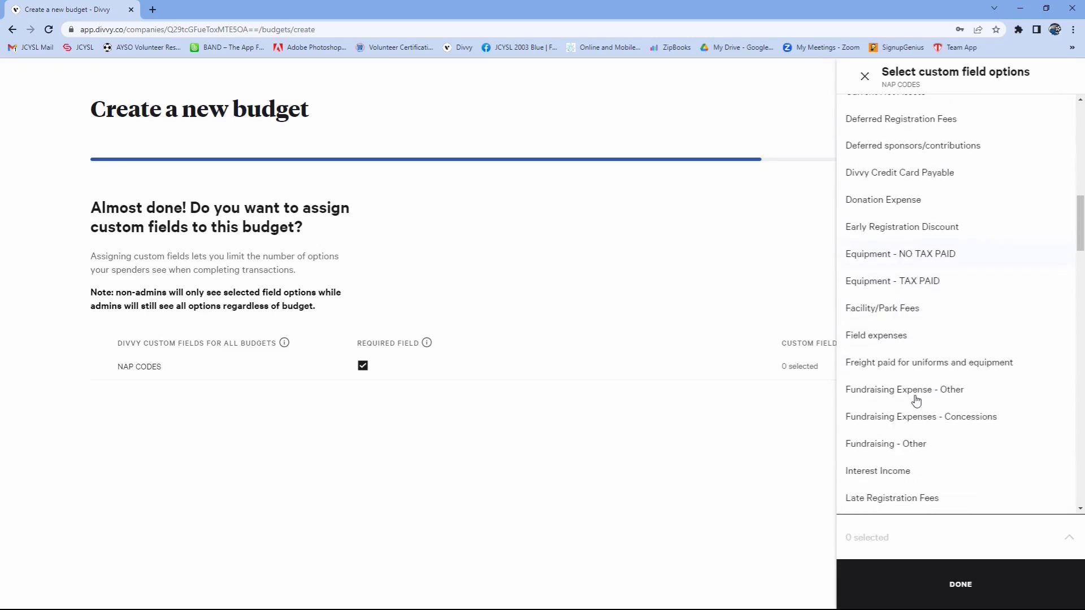
click(891, 339)
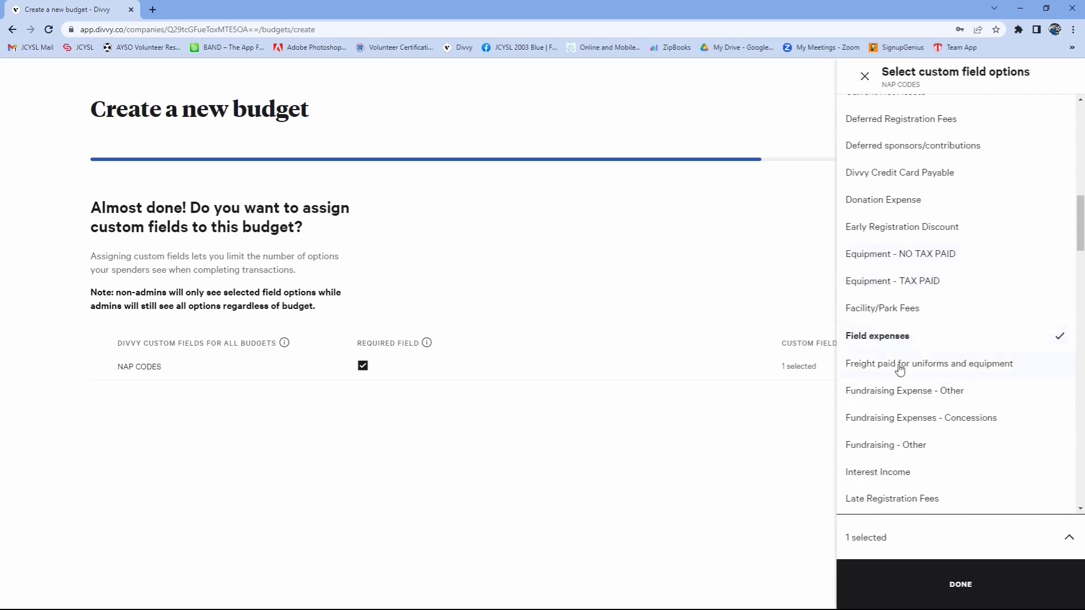
scroll(898, 476, down, 1)
scroll(898, 476, down, 3)
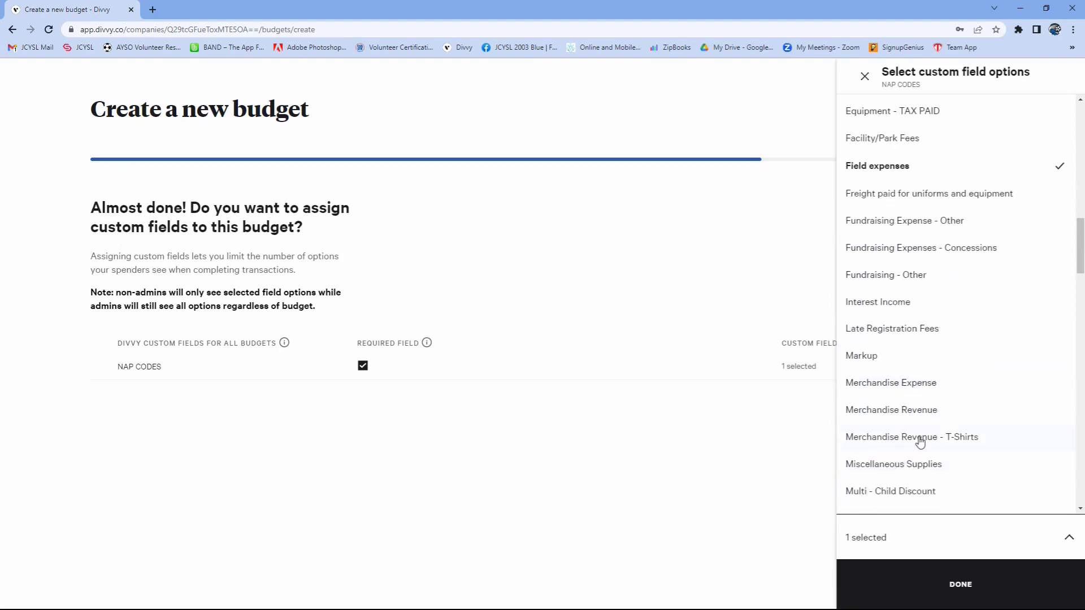
scroll(907, 491, down, 7)
click(886, 346)
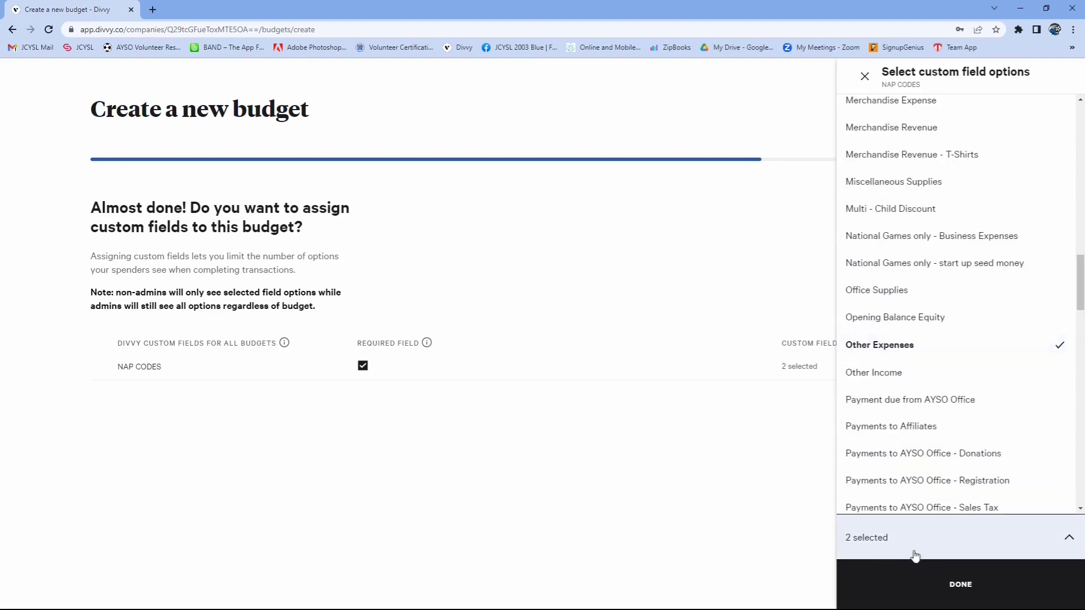
click(962, 585)
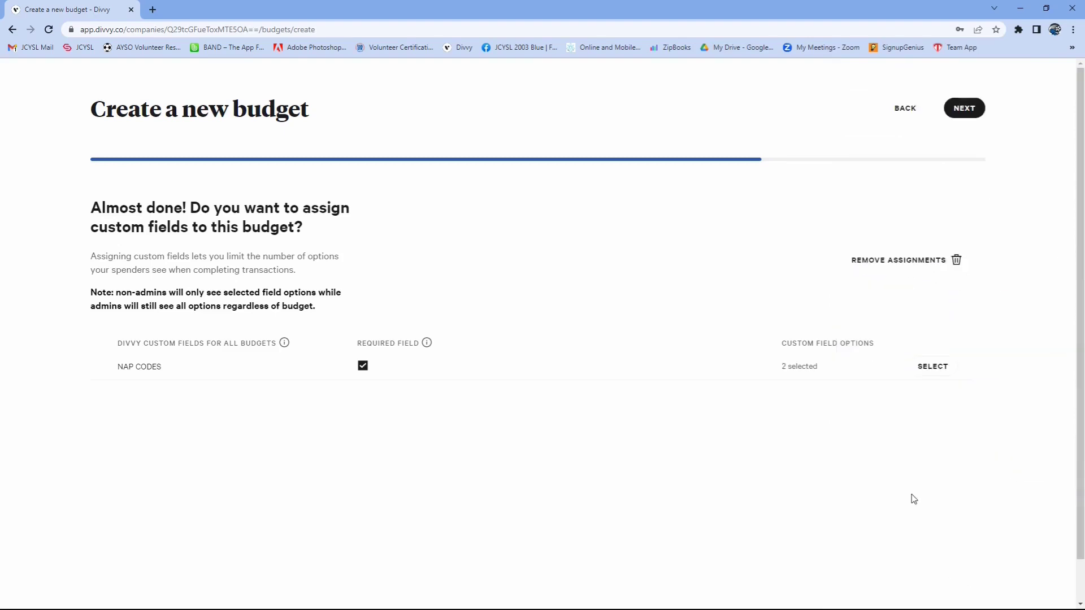
- Proceed to the budget summary, create the budget and dismiss the notification
click(972, 116)
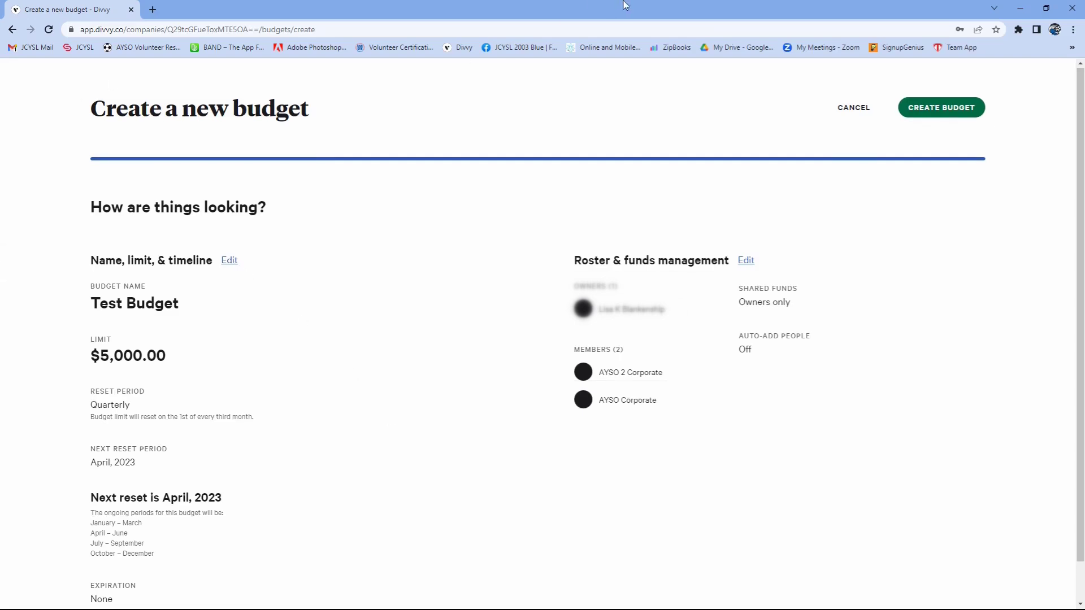
click(951, 111)
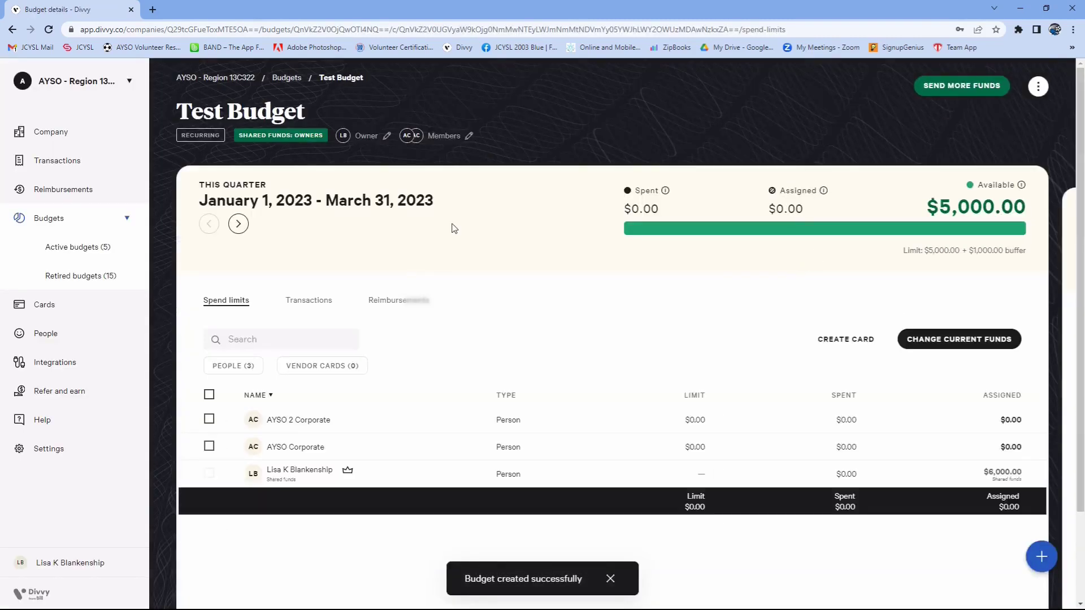
click(609, 579)
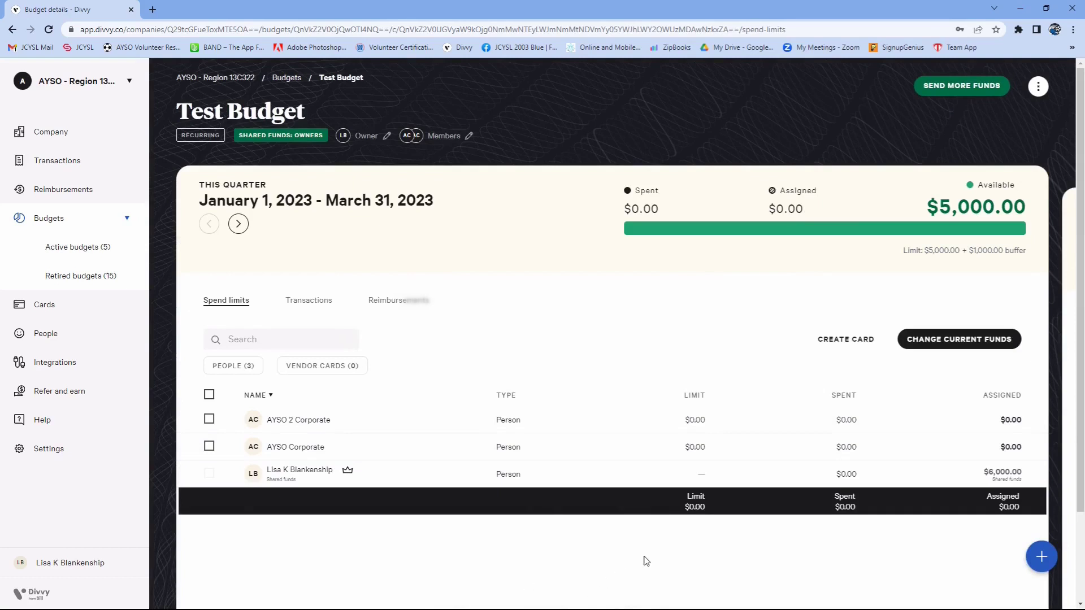